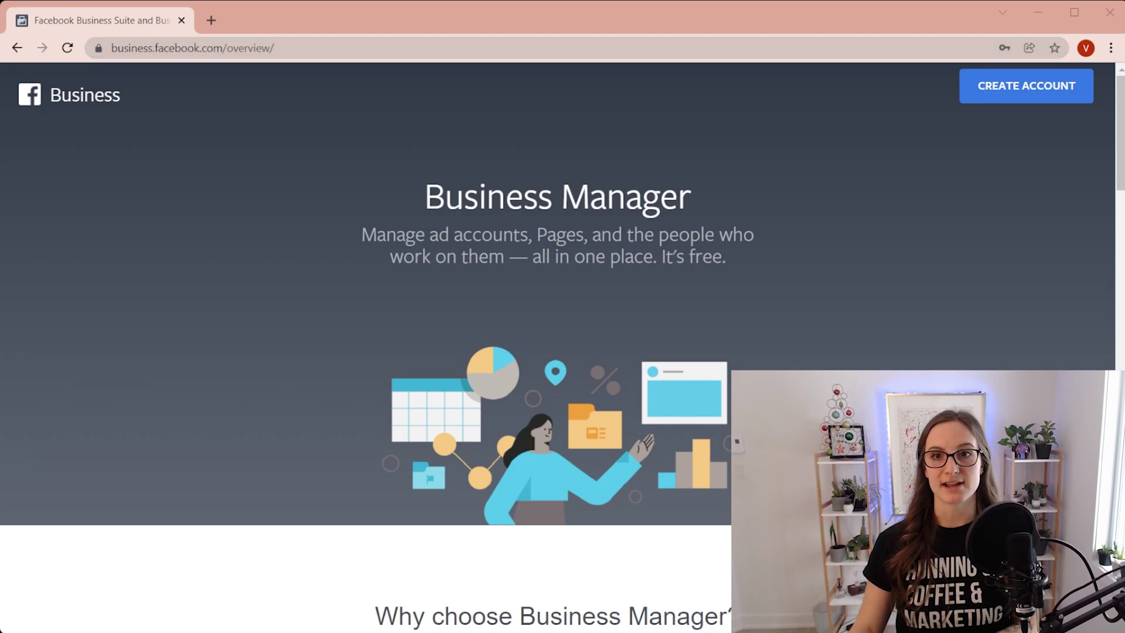
Start a new Business Manager account named 'Example Business Manager'
click(1026, 85)
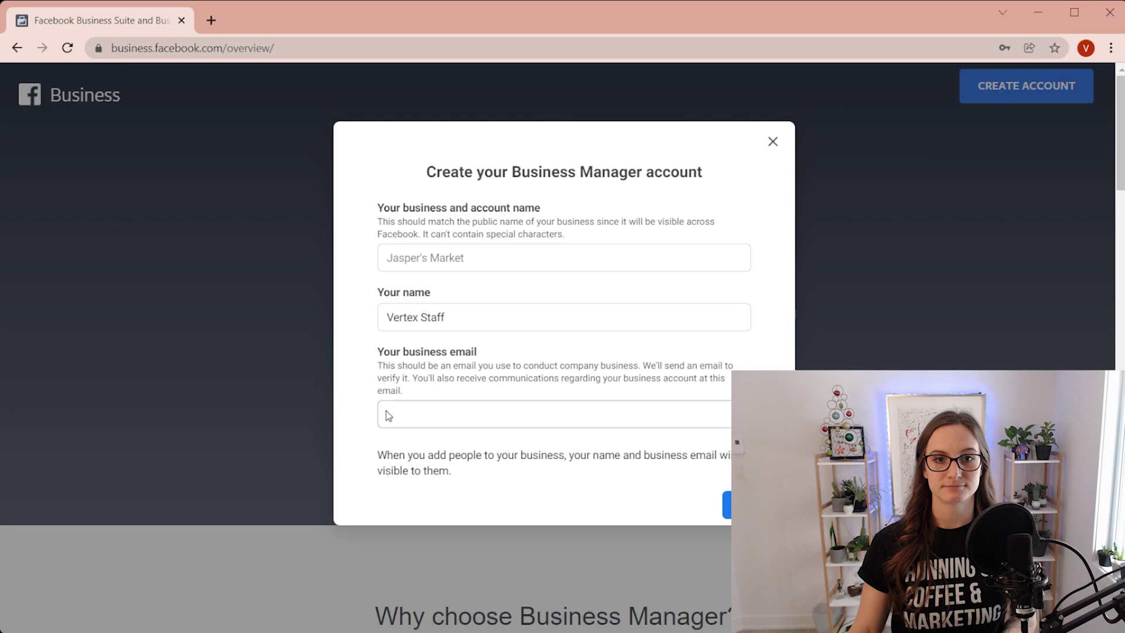
click(514, 254)
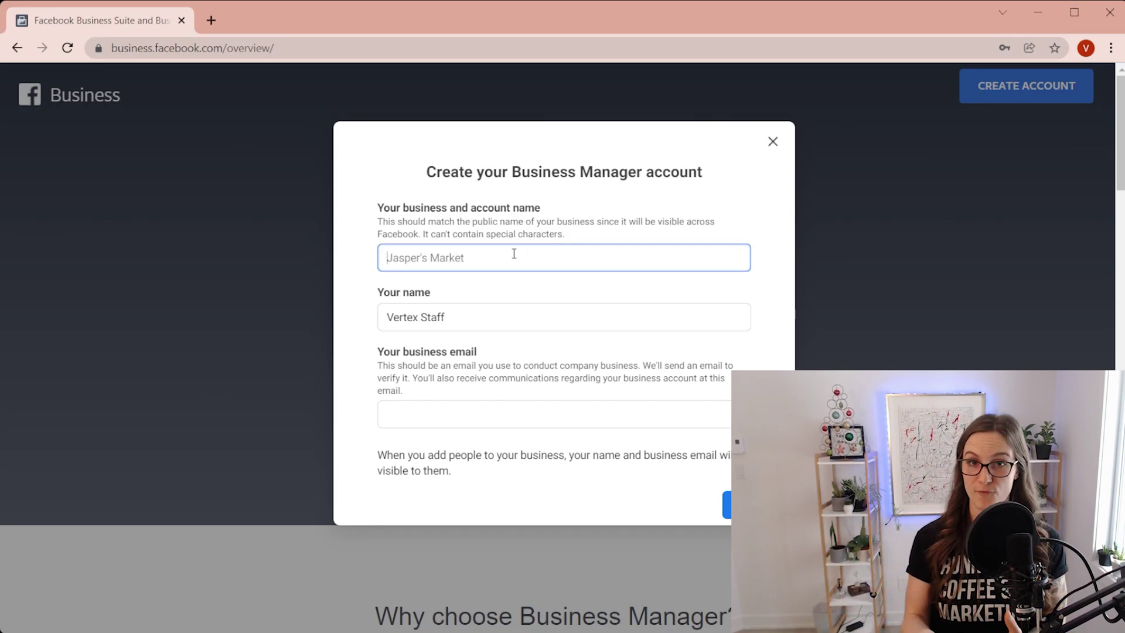
text(Exam)
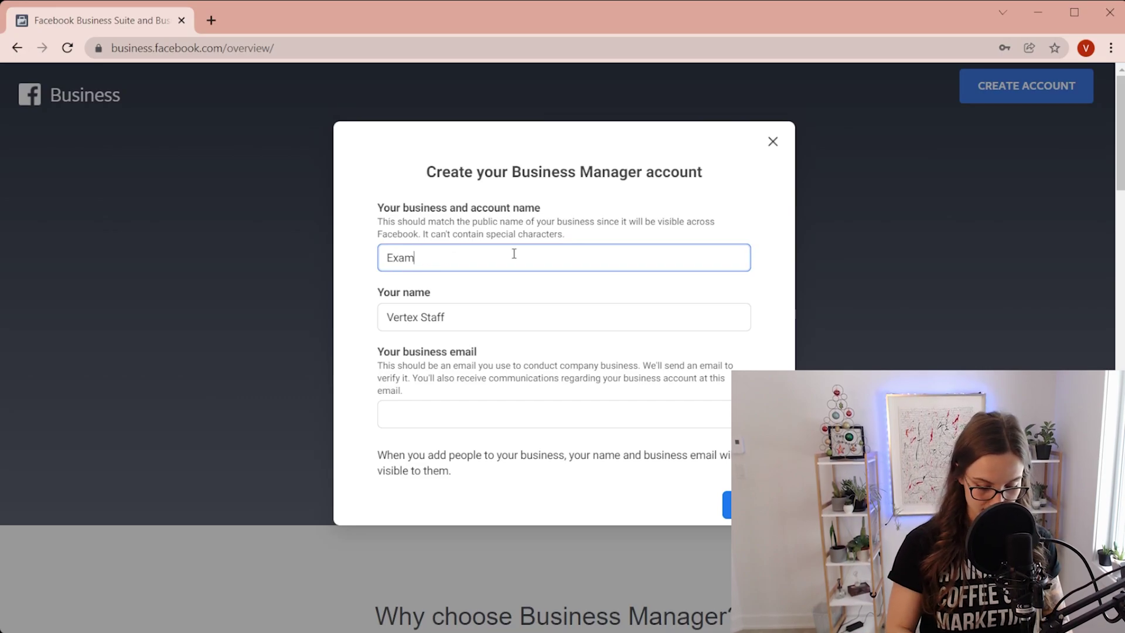
text(ple)
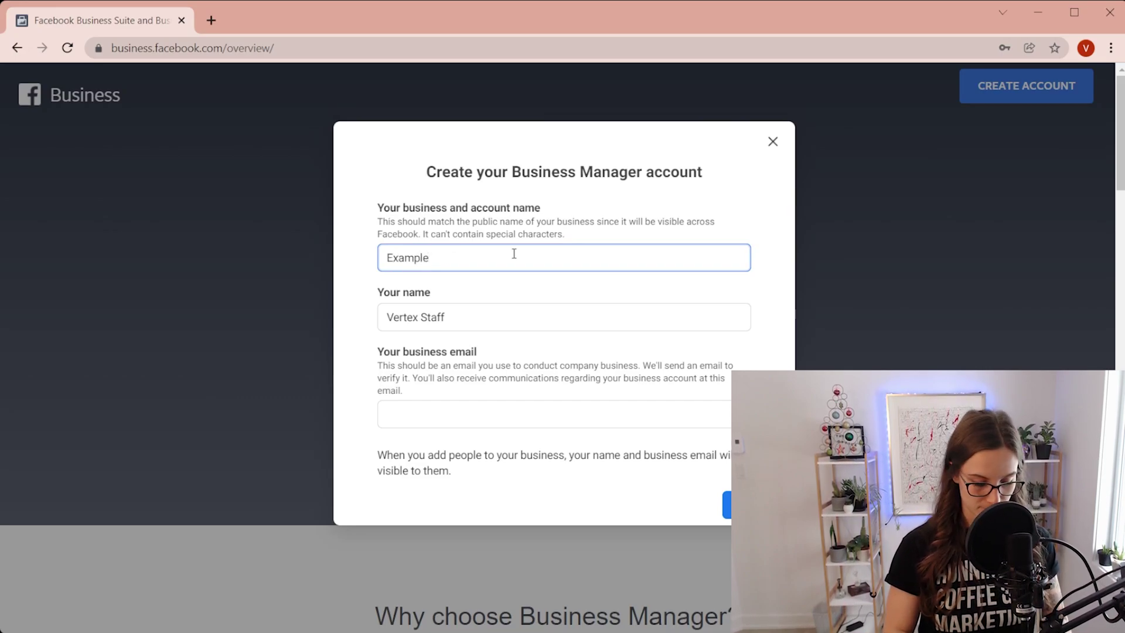
text( Business)
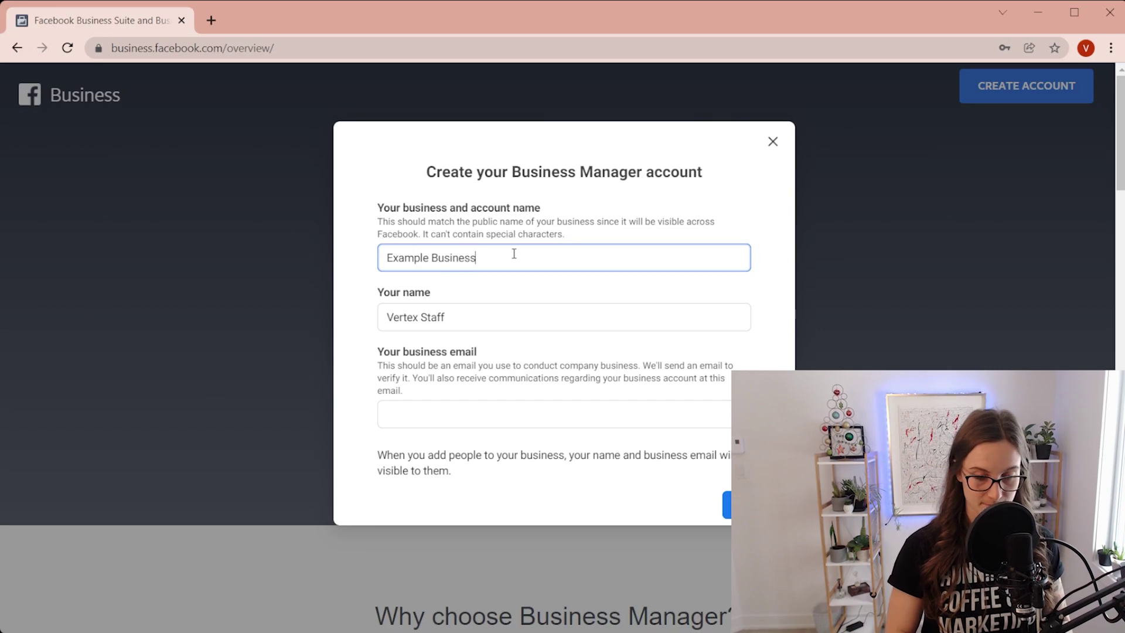
text( Manager)
Enter your name and business email address in the account creation form
key(Tab)
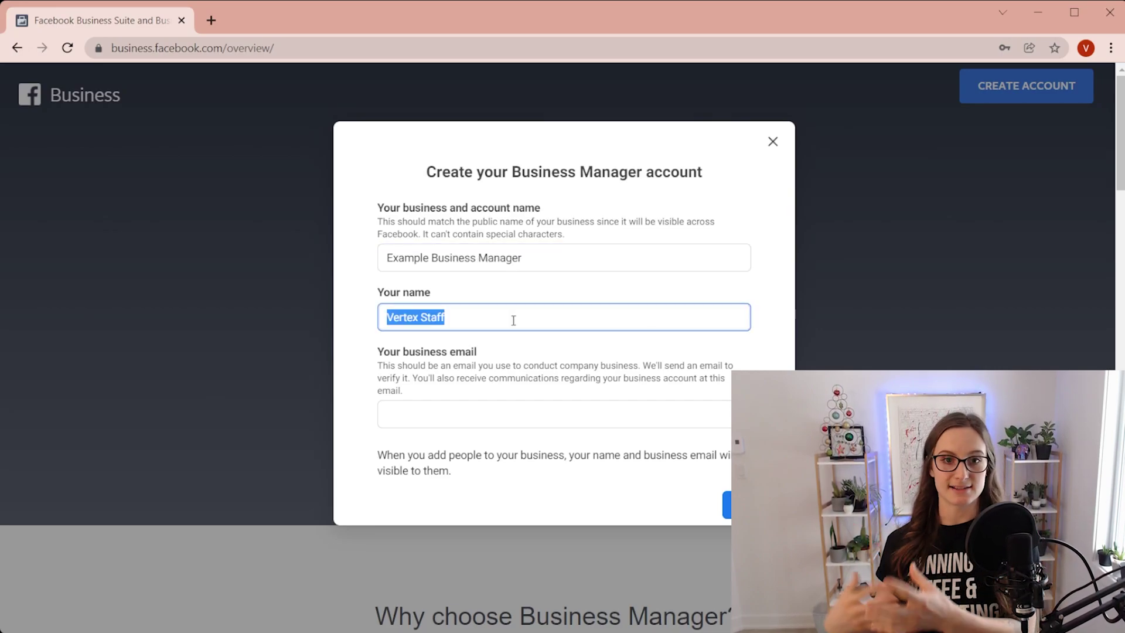
text(Sydney)
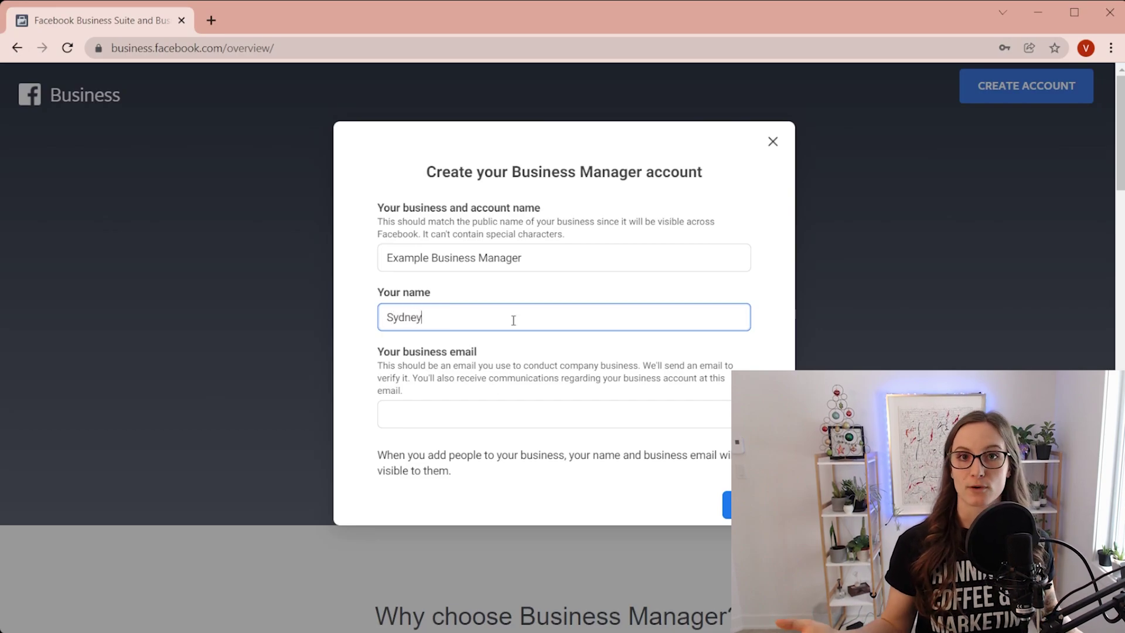
click(515, 430)
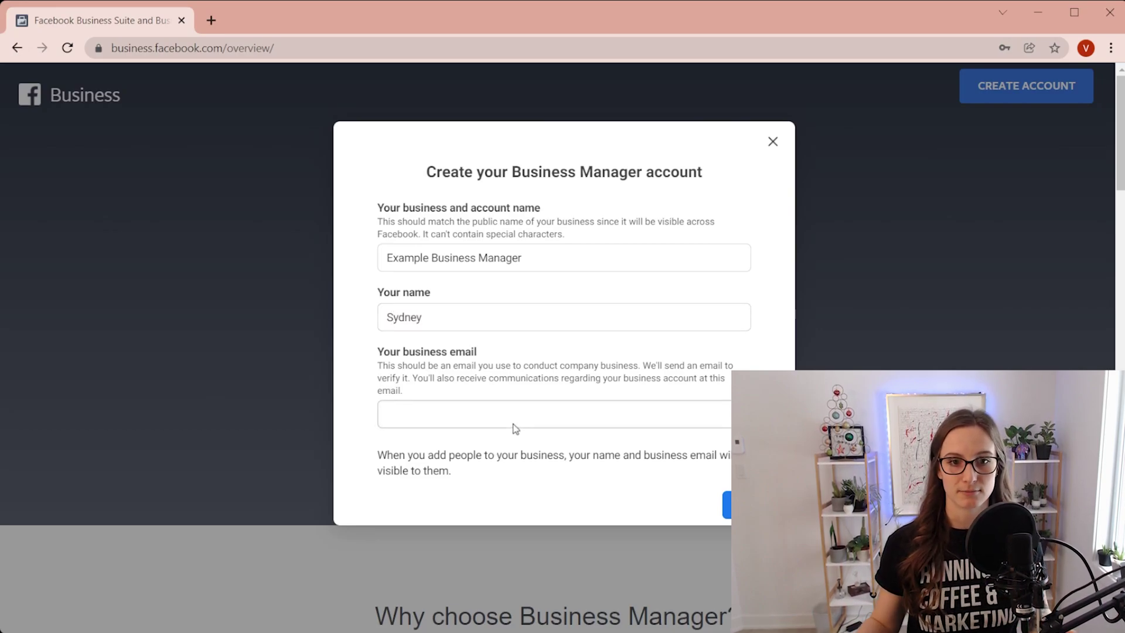
click(541, 417)
text(i)
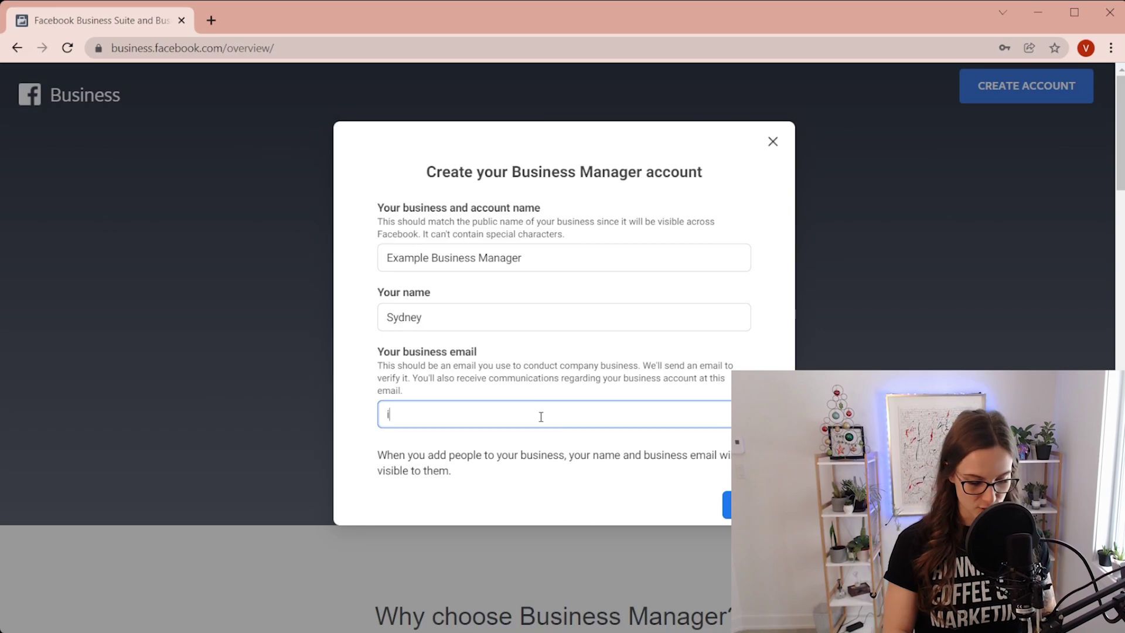
text(nfo@)
key(BackSpace)
key(BackSpace)
key(BackSpace)
key(BackSpace)
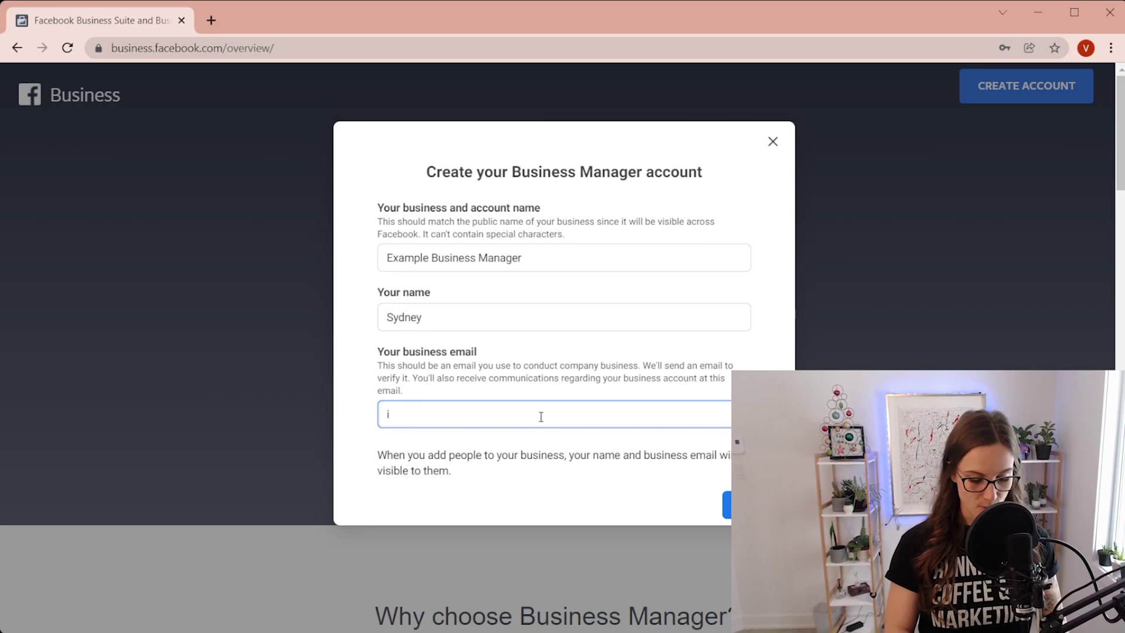
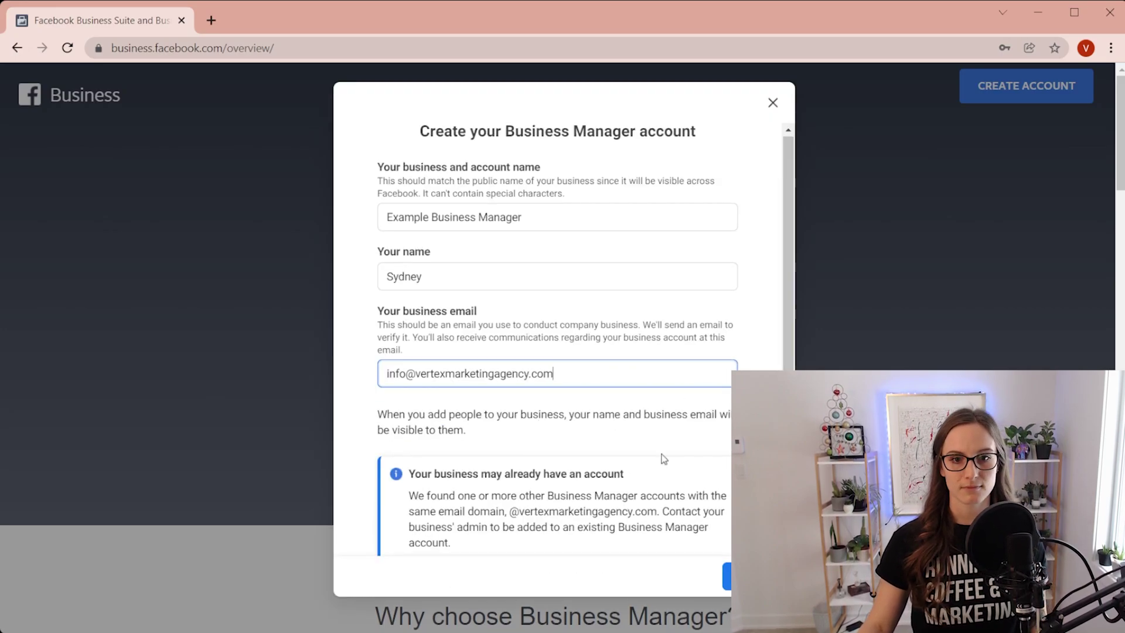
scroll(664, 457, down, 1)
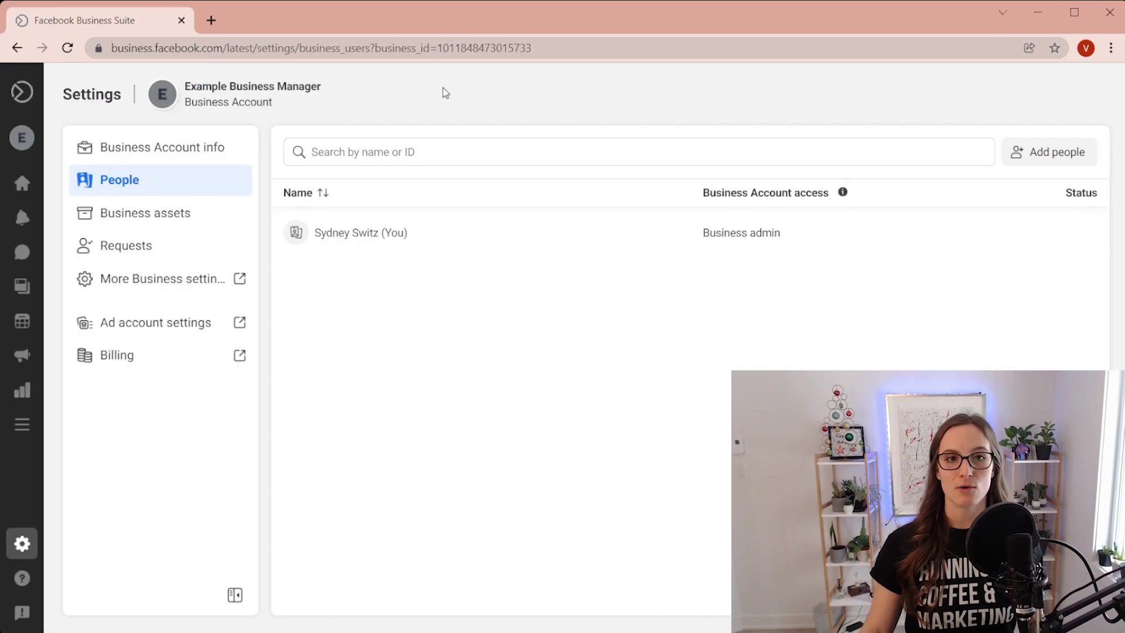
Switch from Business Suite back to the classic Business Manager, dismissing the feedback prompt
mouse_move(23, 621)
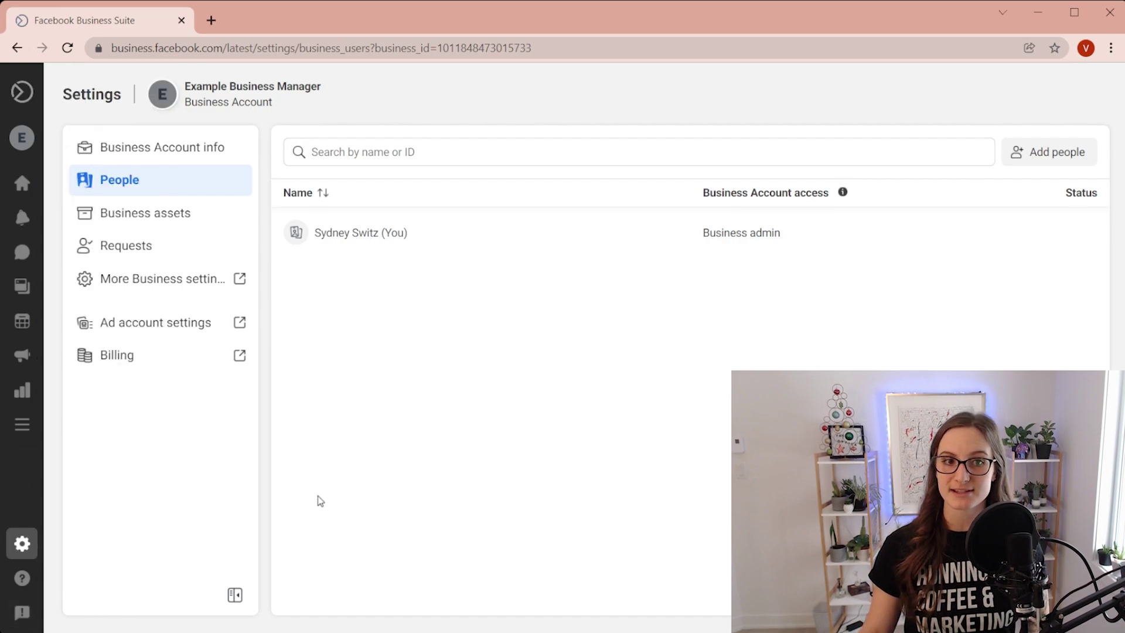
click(32, 616)
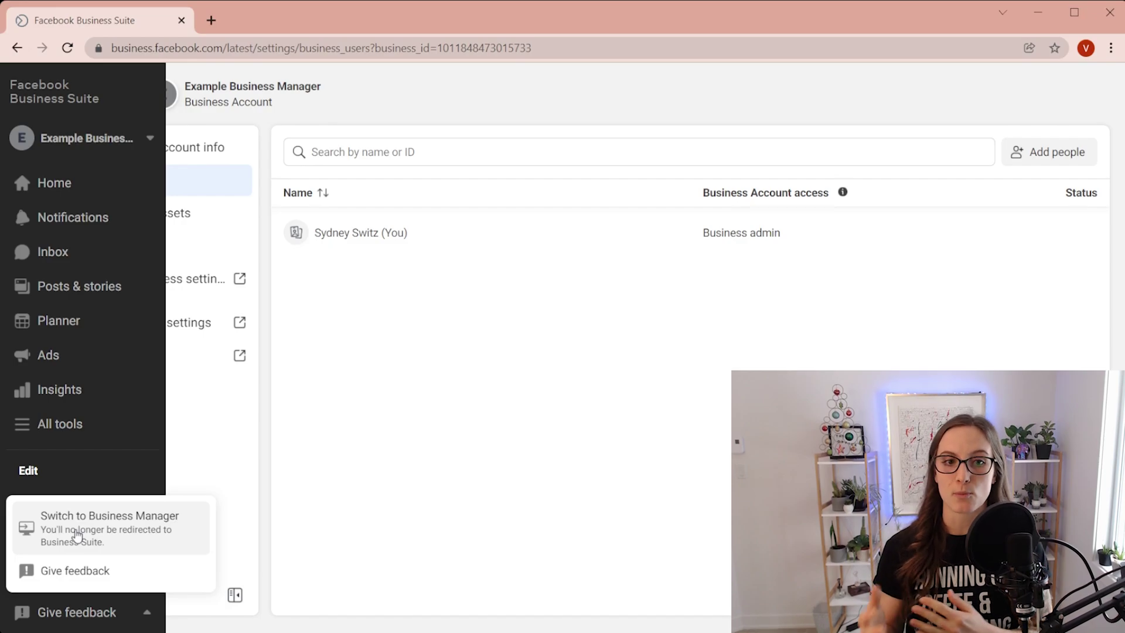
click(77, 534)
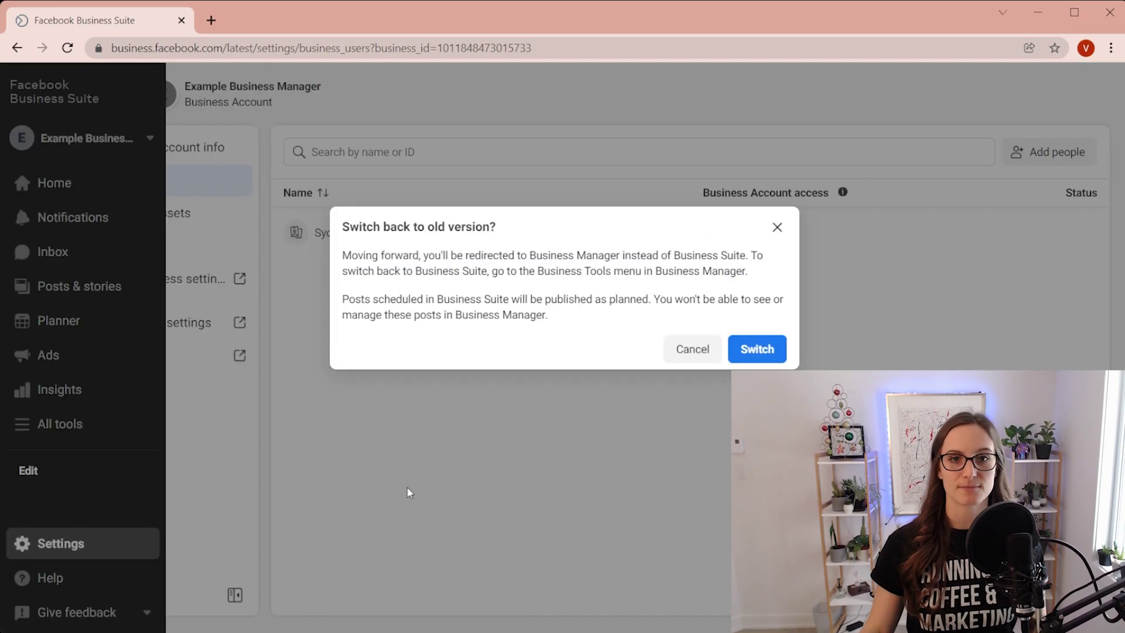
click(753, 349)
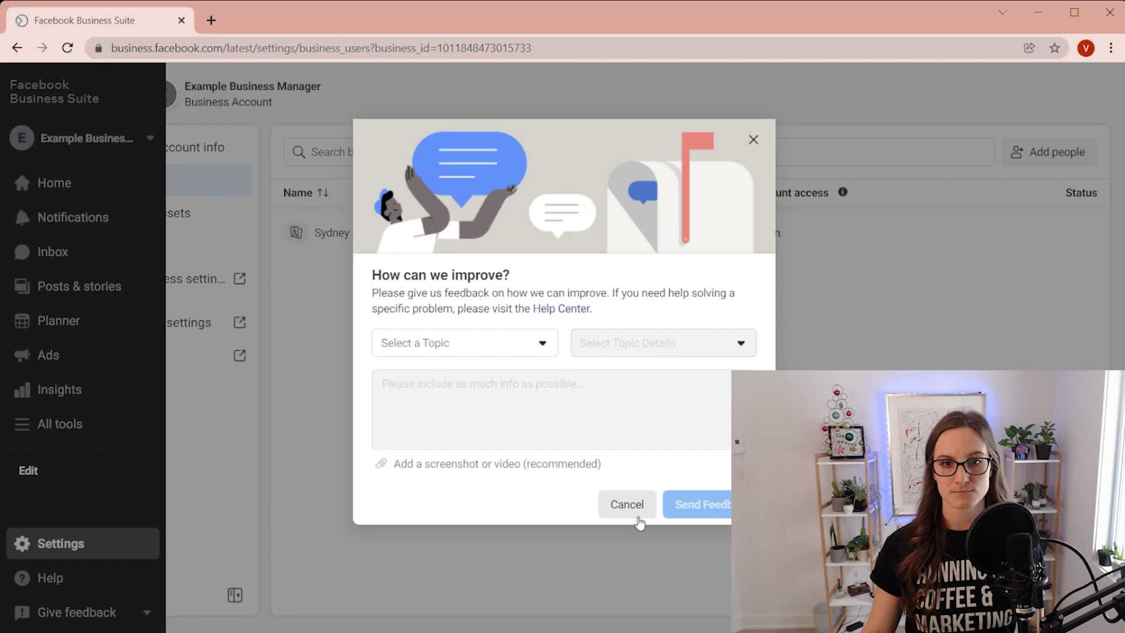
click(638, 517)
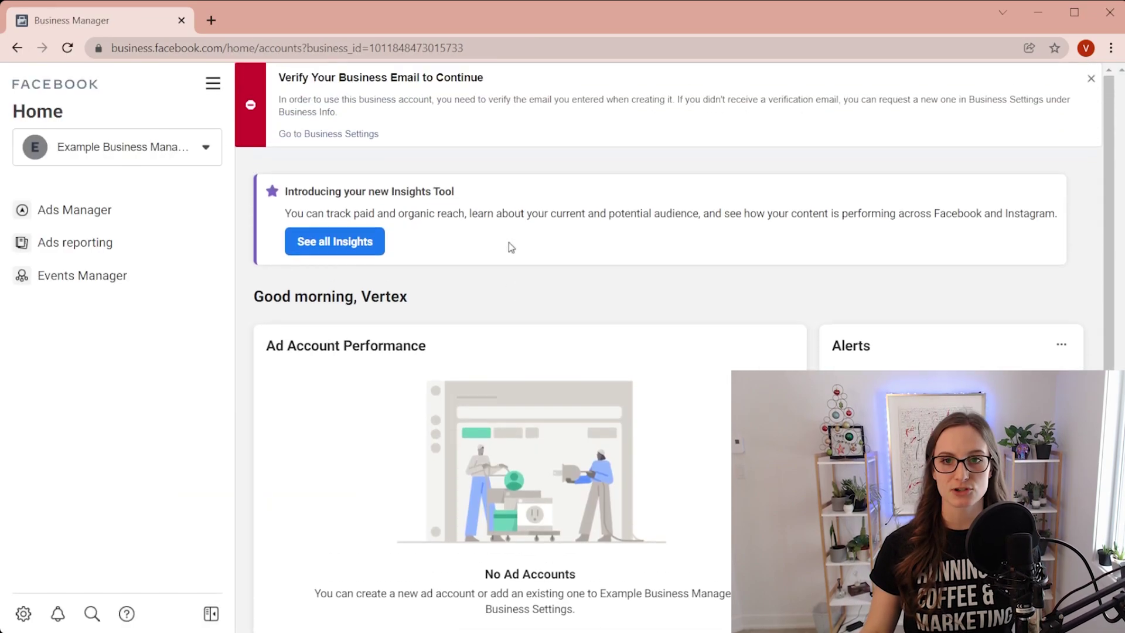
Open Business settings and view the People list under Users
click(212, 86)
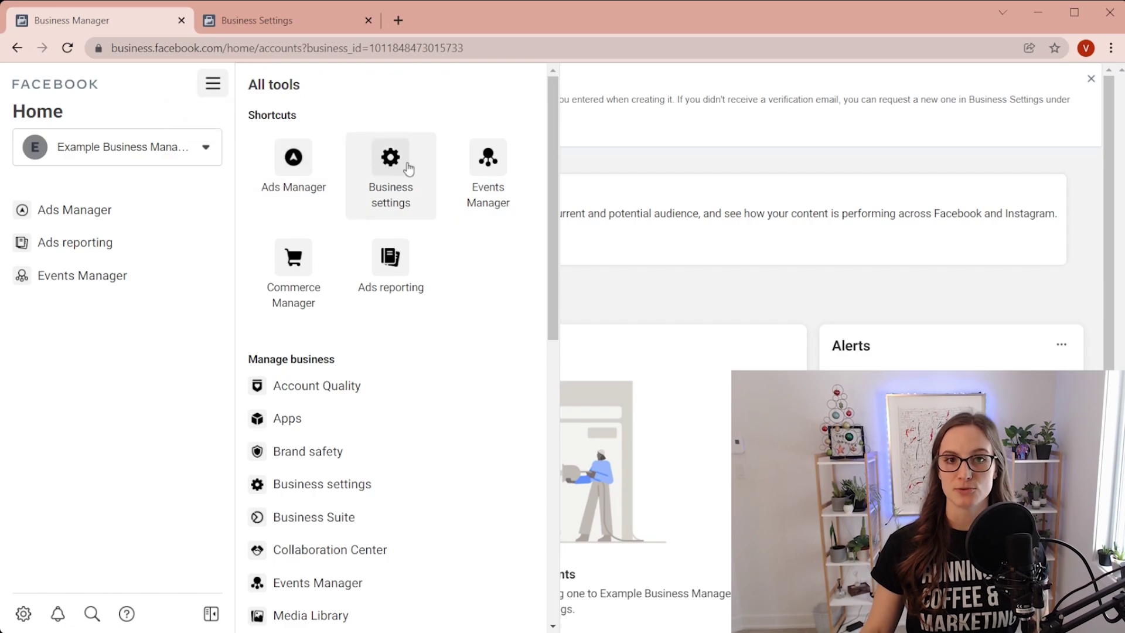
click(293, 24)
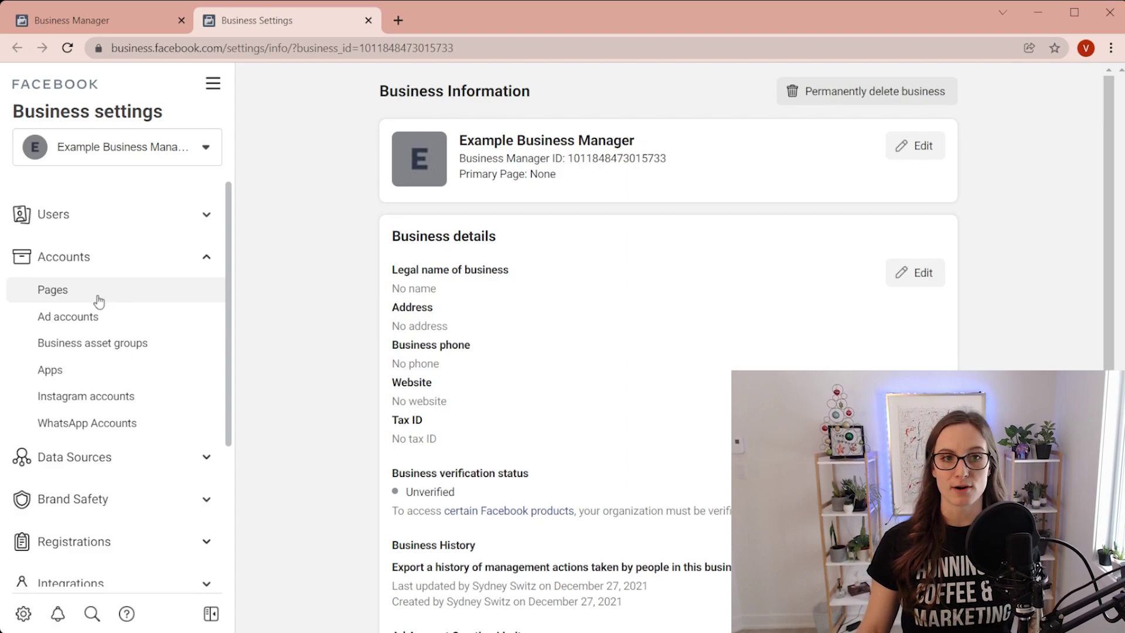
click(122, 224)
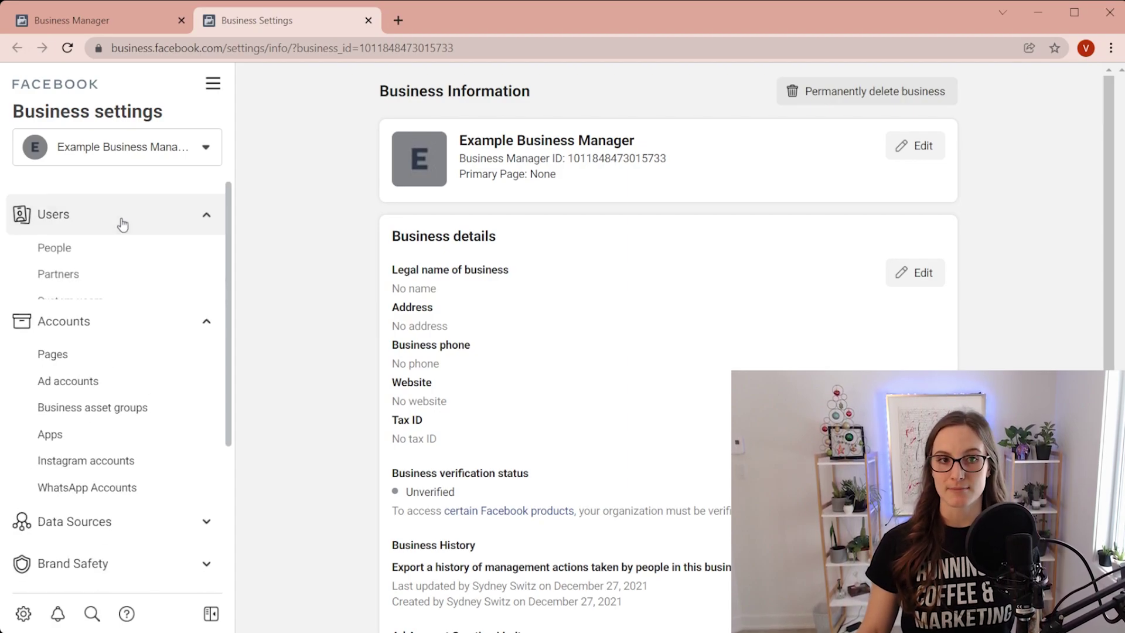
click(84, 249)
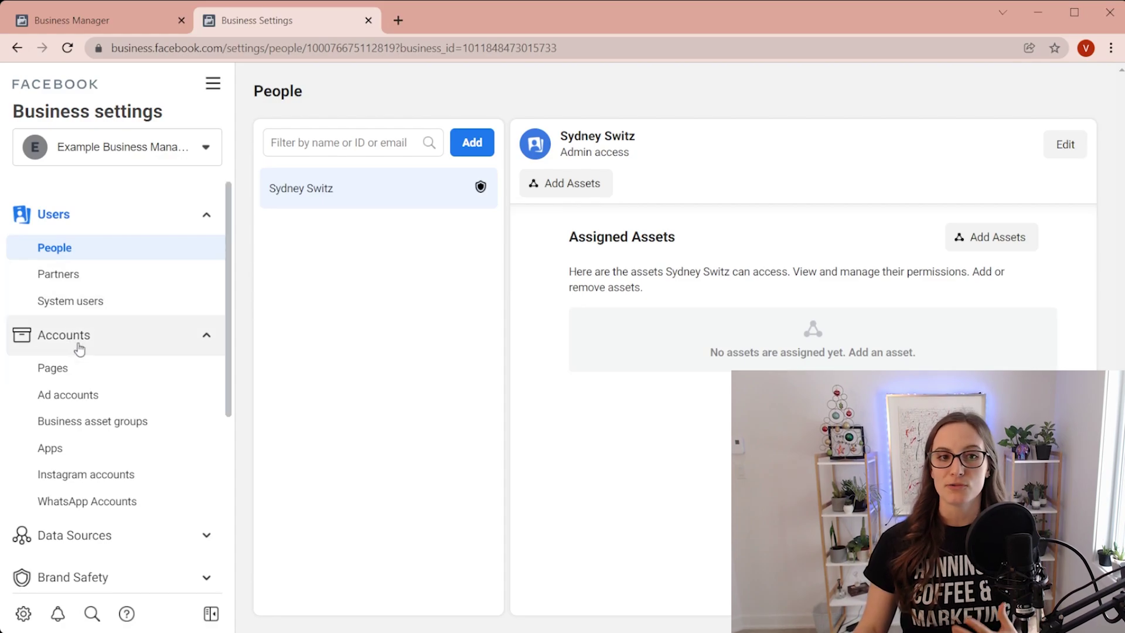
Open the Pages settings and preview the Add a Page form without adding one
click(69, 369)
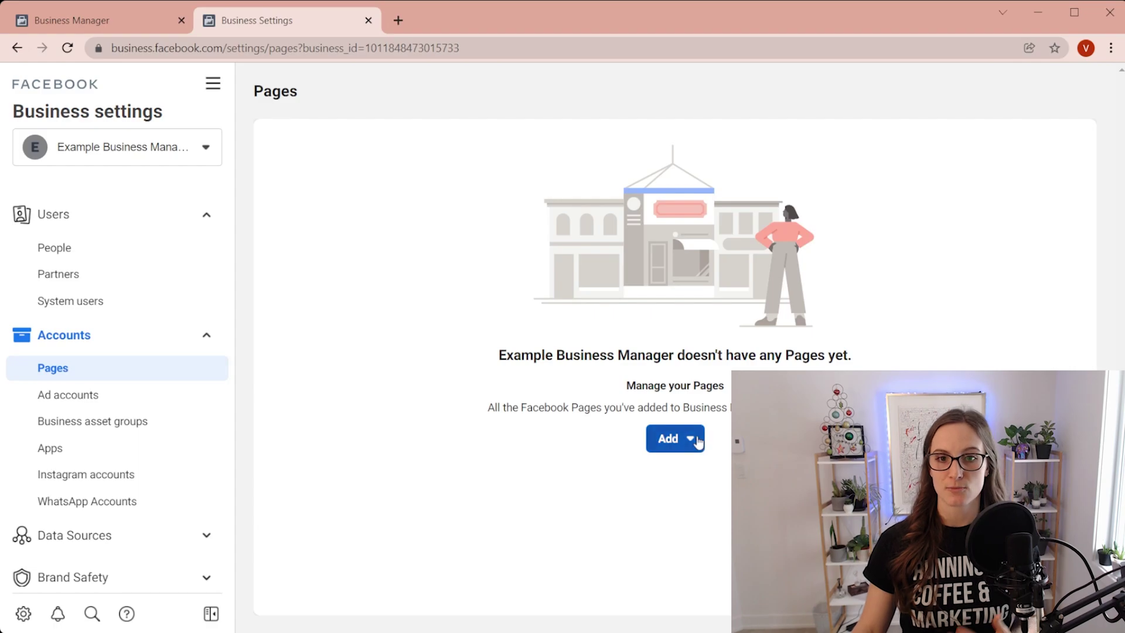
click(692, 439)
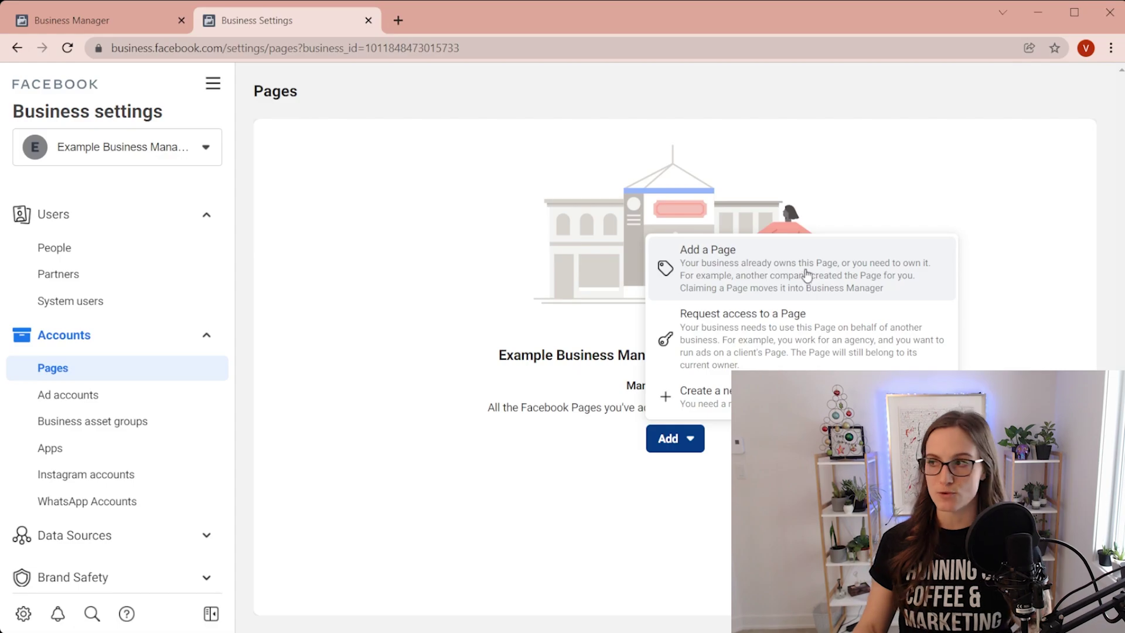
click(806, 276)
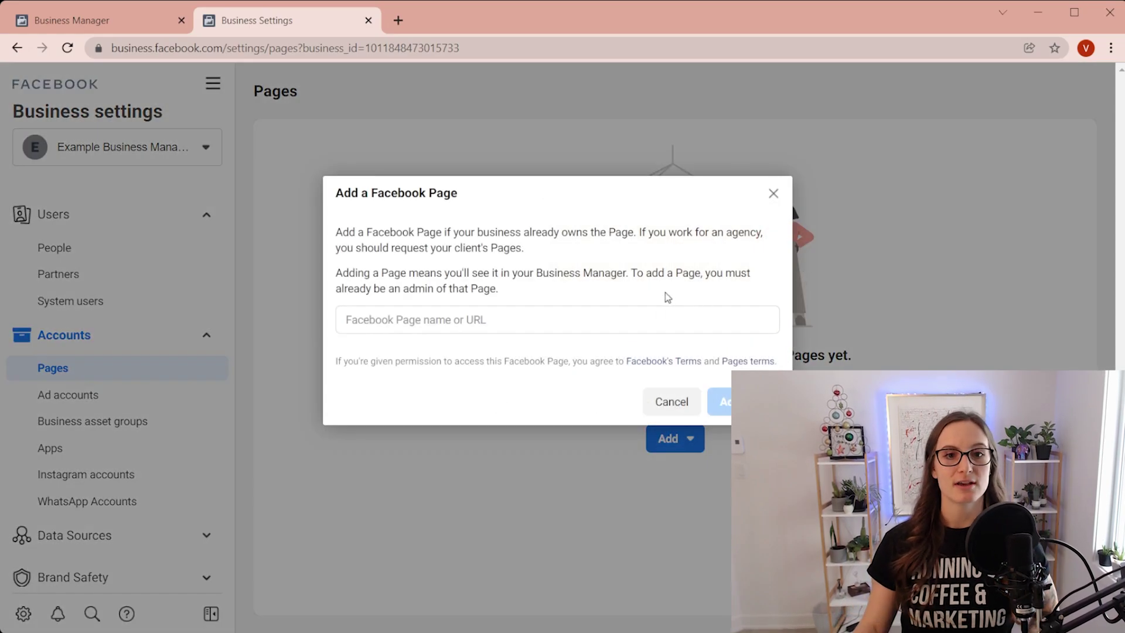
click(632, 320)
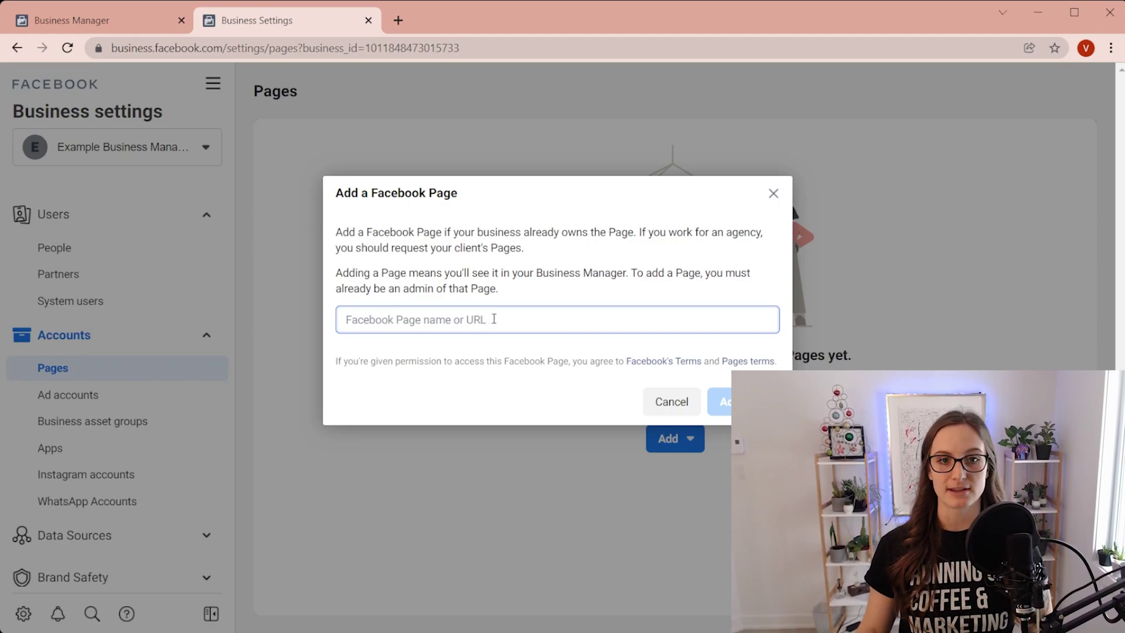
key(Escape)
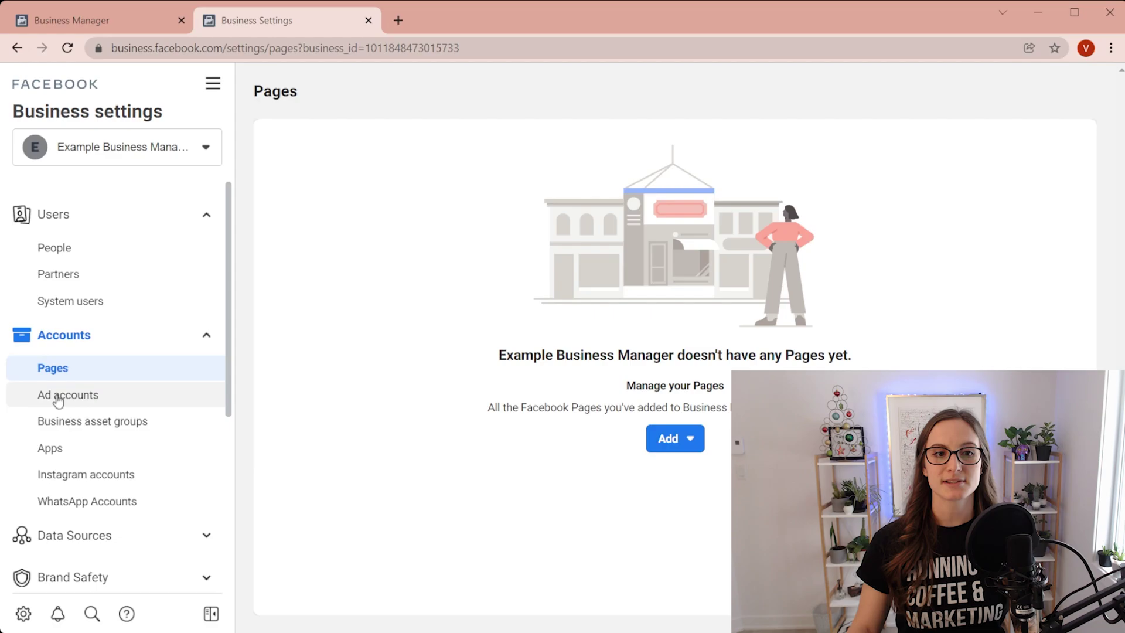
Open Ad accounts and preview the new ad account form, then cancel it
click(57, 398)
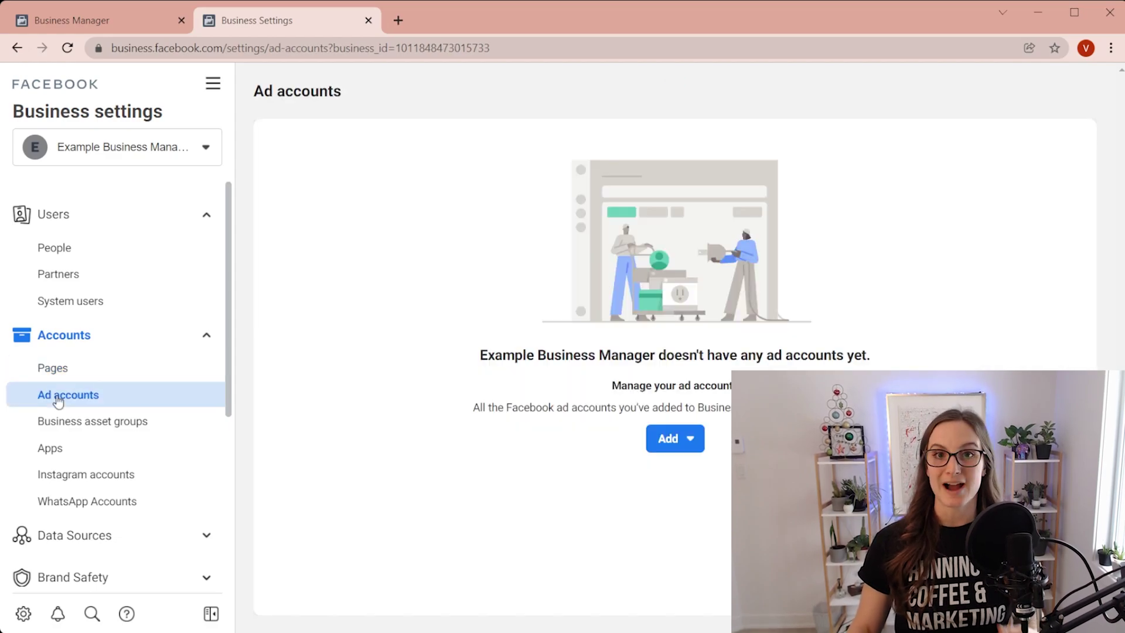
click(691, 444)
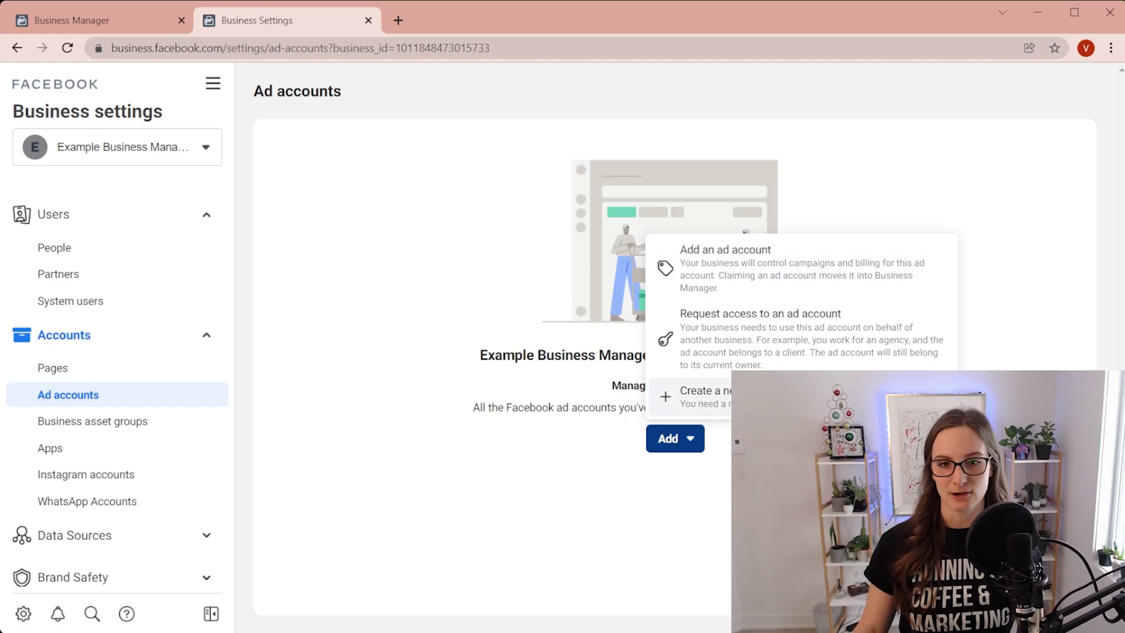
click(692, 397)
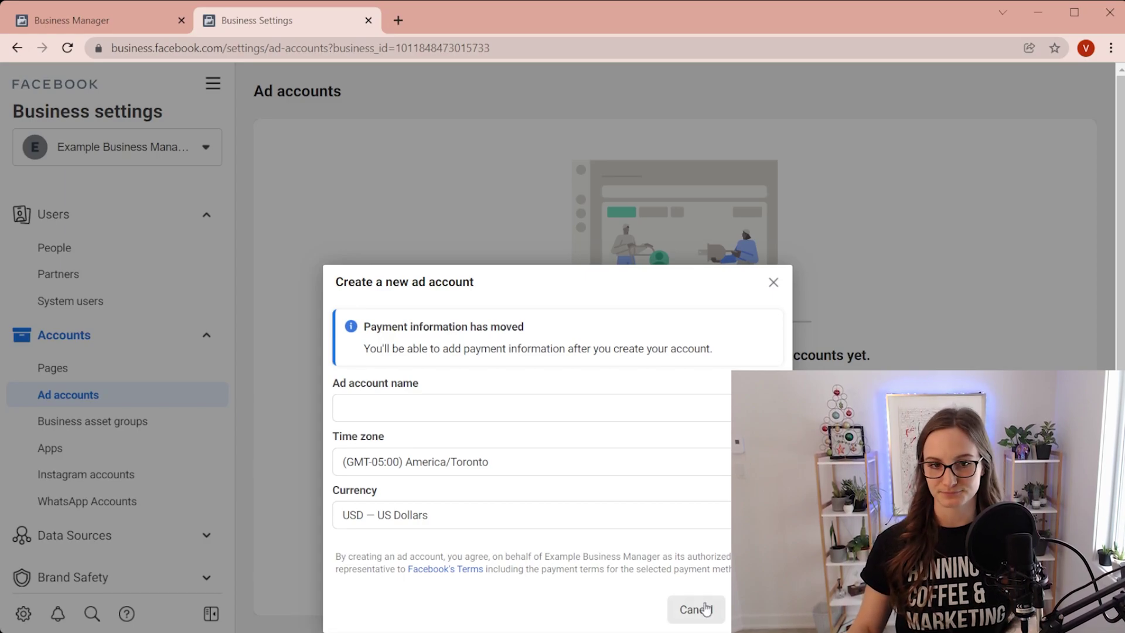
click(705, 608)
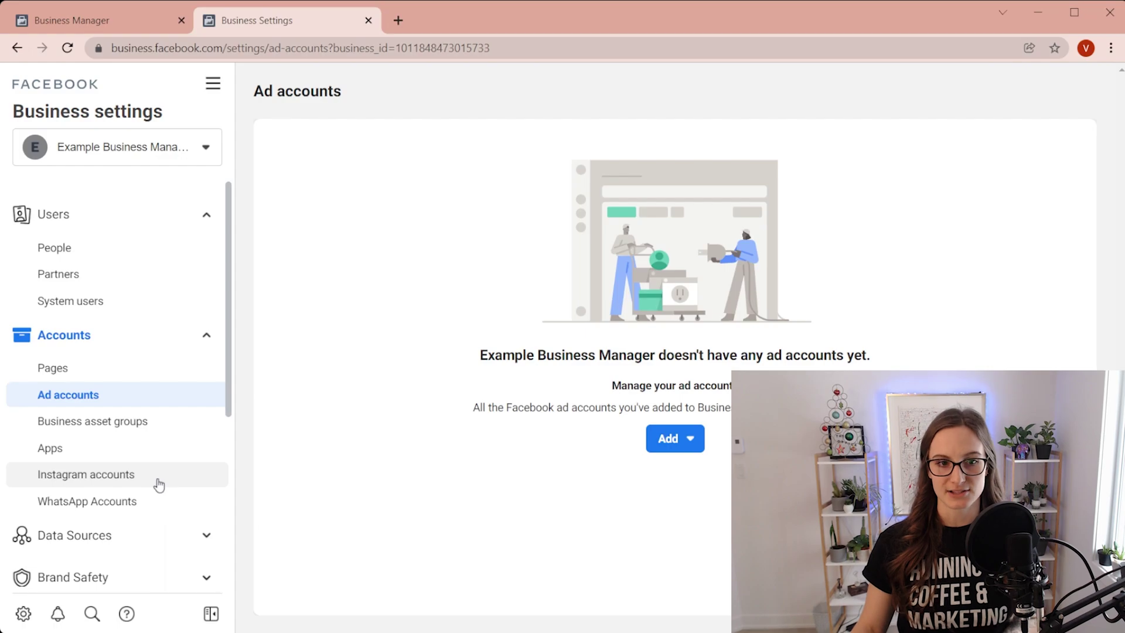
scroll(157, 482, down, 2)
Preview connecting an Instagram account, then view the empty Business info page details
click(158, 403)
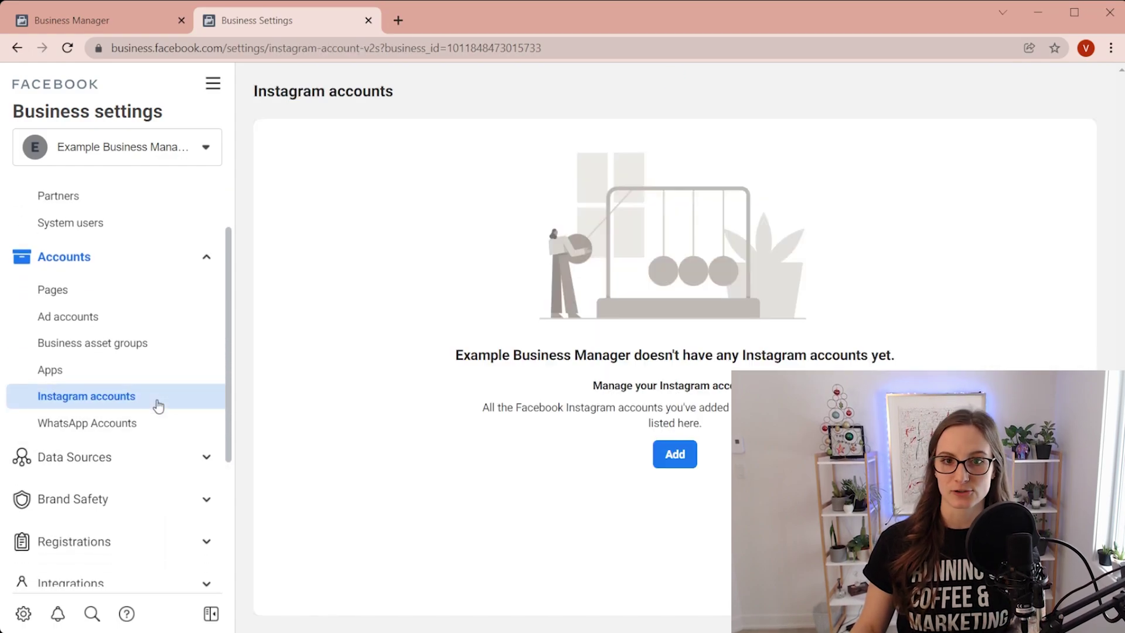
click(674, 455)
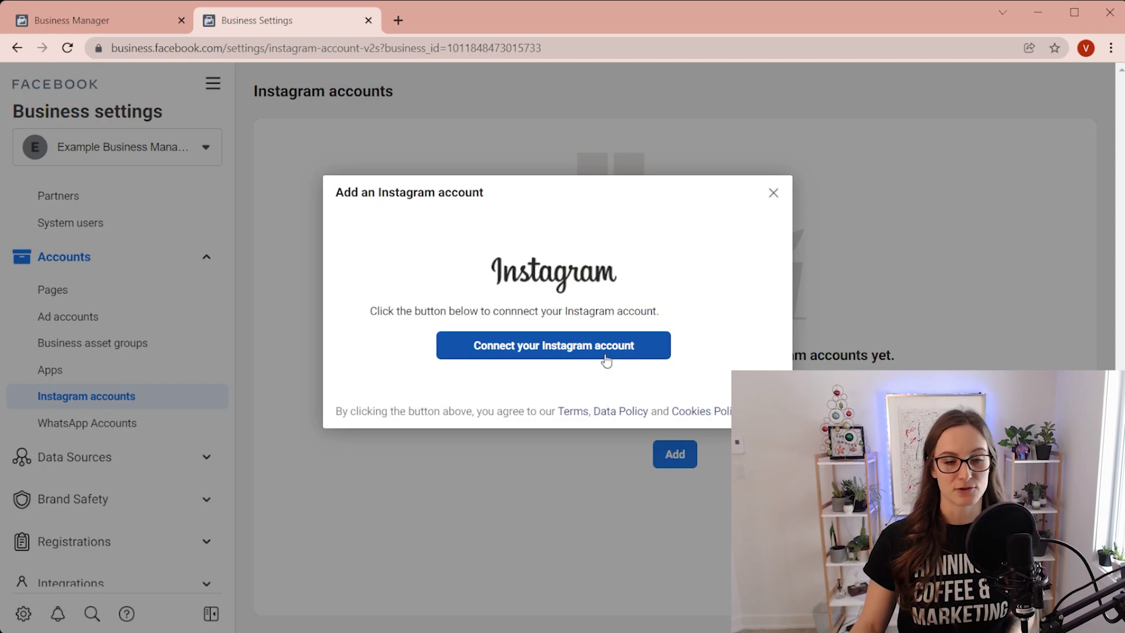
click(774, 194)
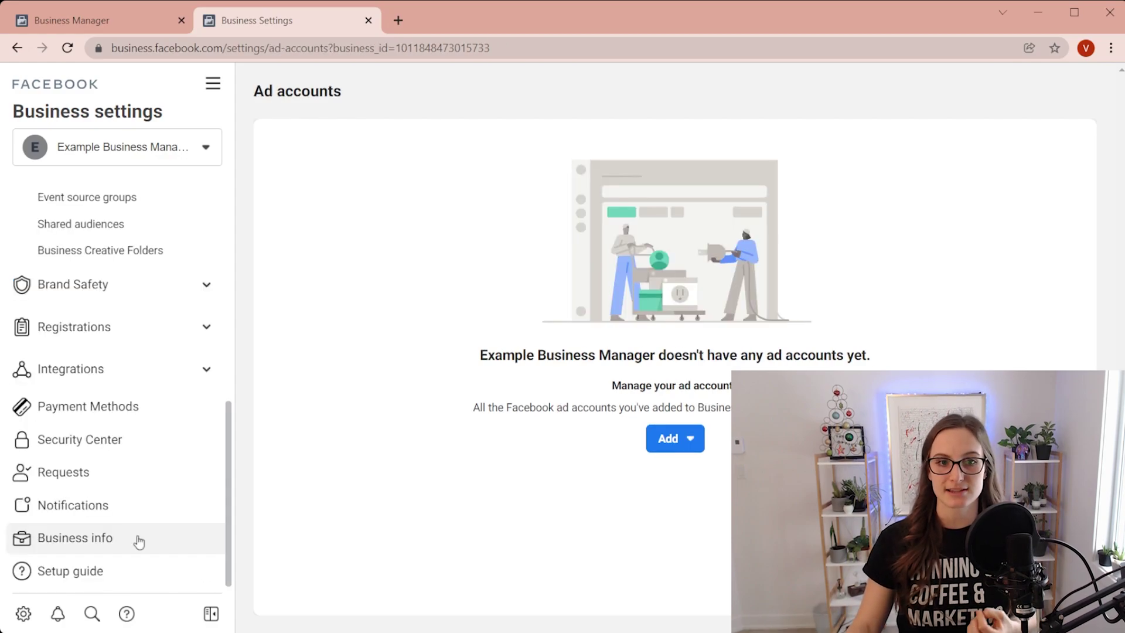
click(139, 542)
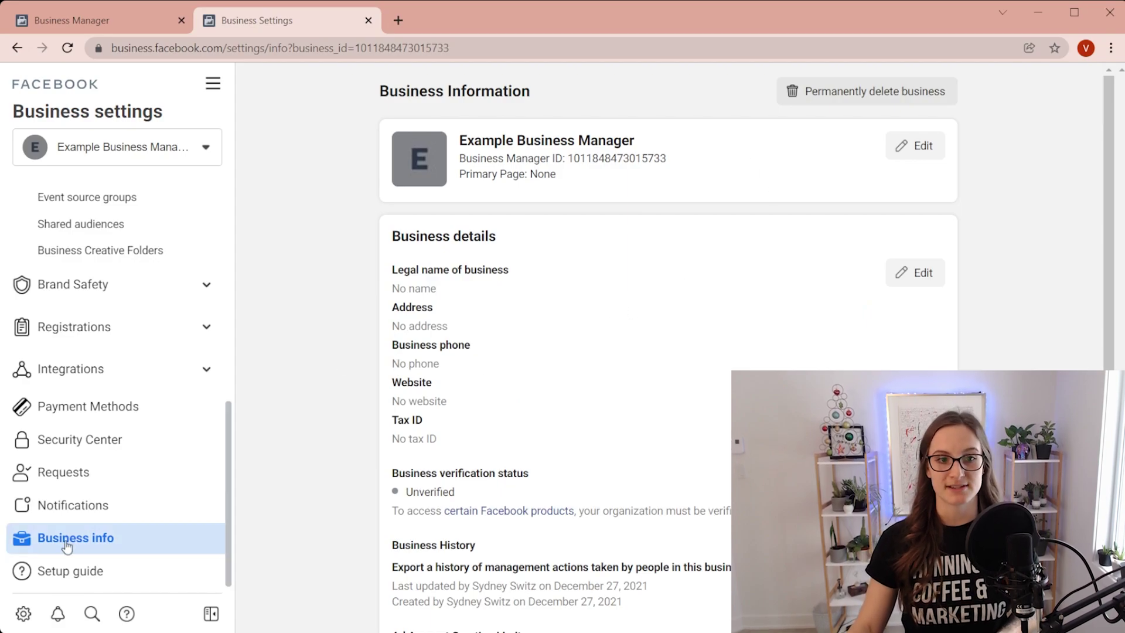
scroll(589, 372, down, 1)
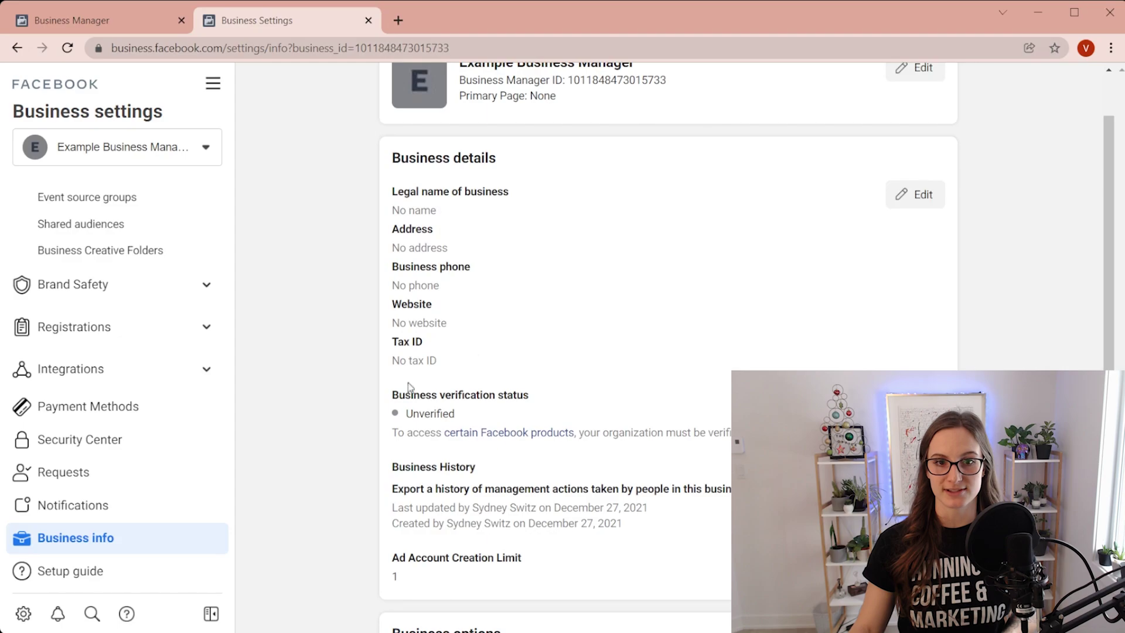
Scroll through the All tools list of Manage business and Advertise tools
scroll(334, 424, down, 2)
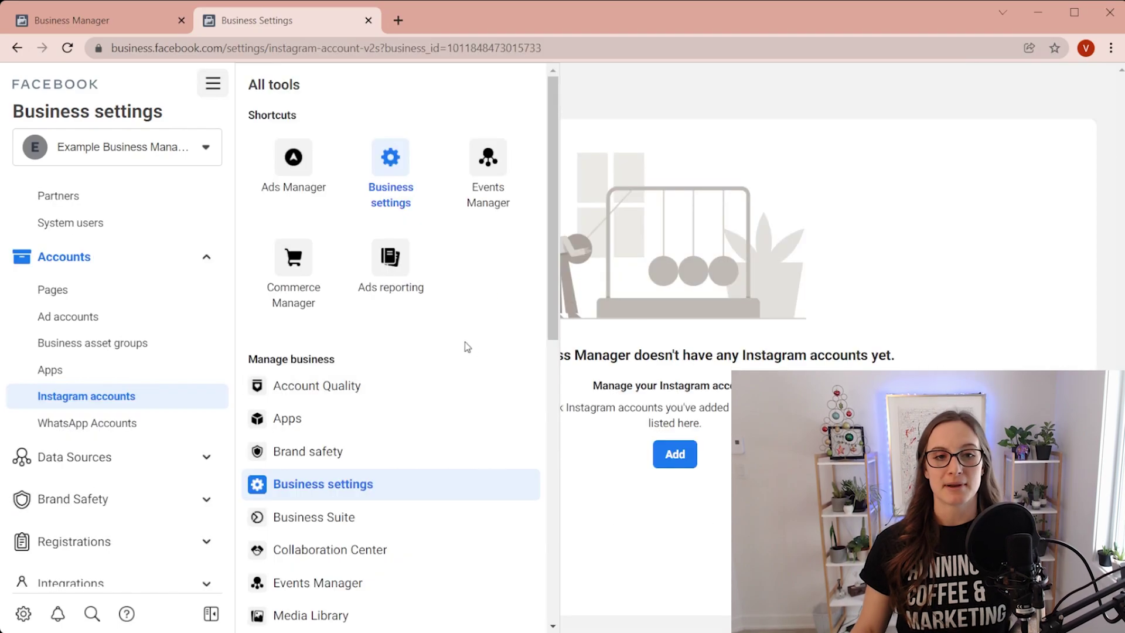
scroll(121, 439, down, 3)
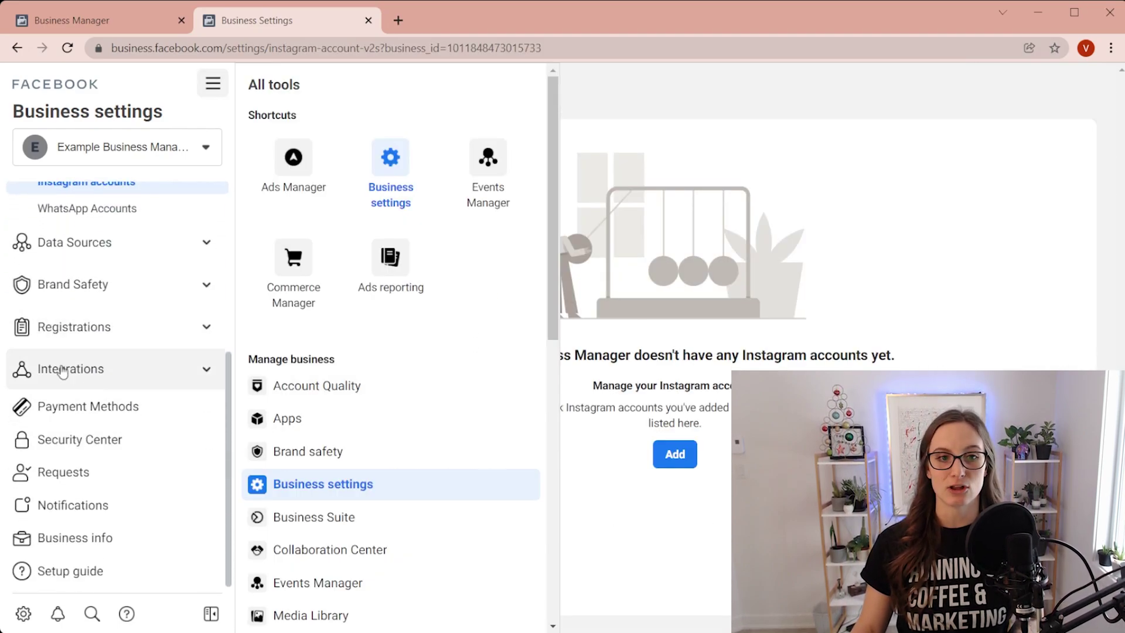
scroll(172, 408, up, 4)
scroll(474, 432, down, 4)
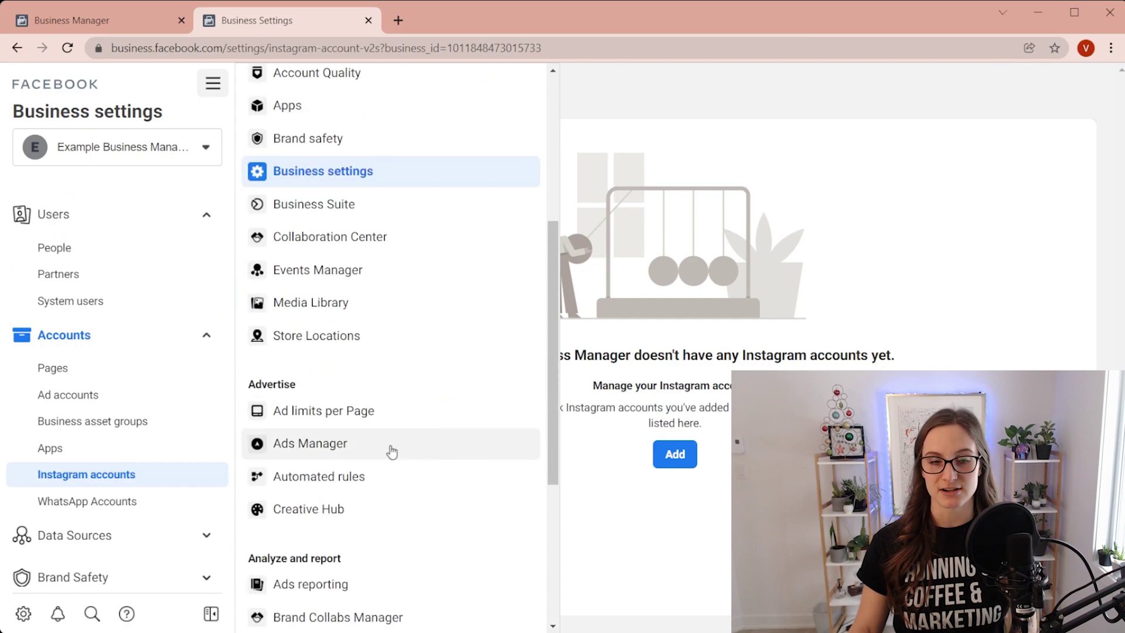
scroll(399, 440, up, 2)
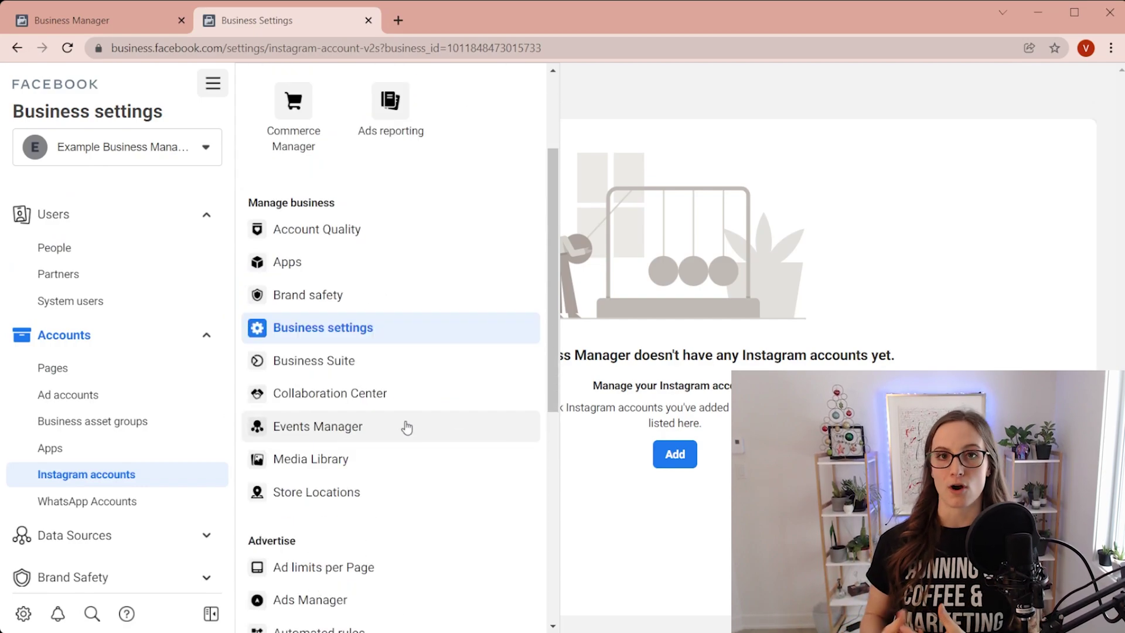